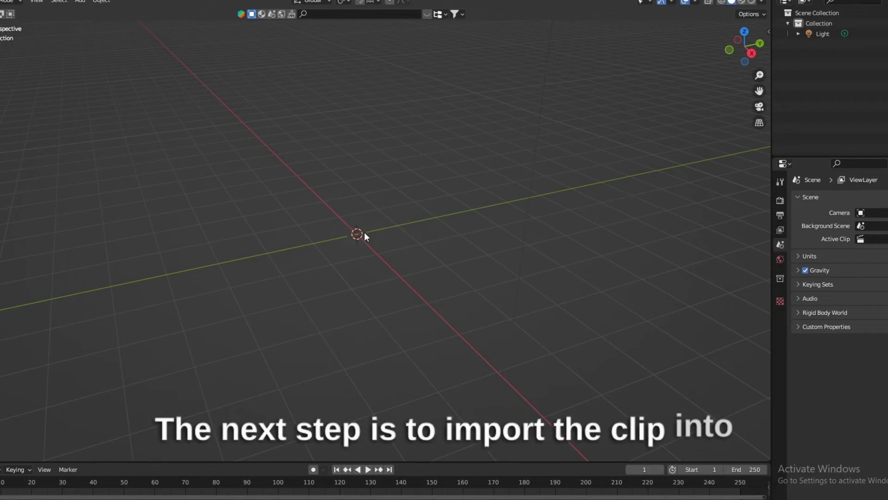
Add a camera and enable a background image slot for the hardflip.mp4 clip
key("shift+a")
left_click(348, 382)
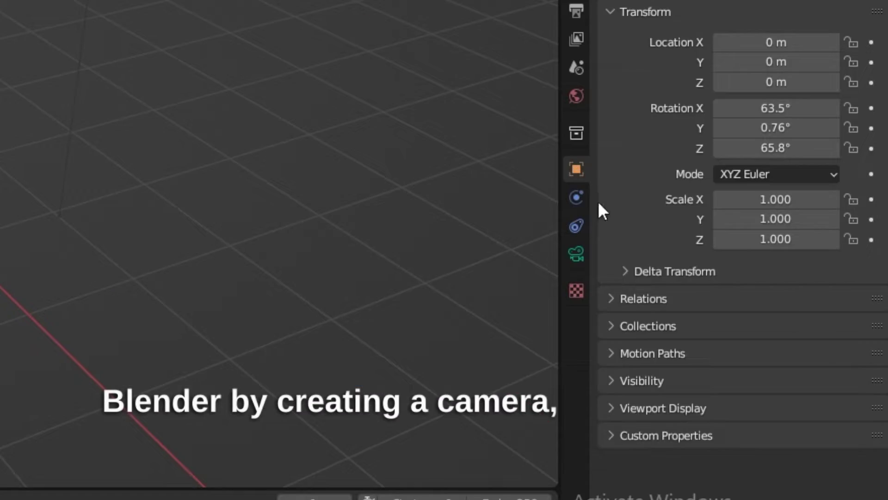
left_click(781, 340)
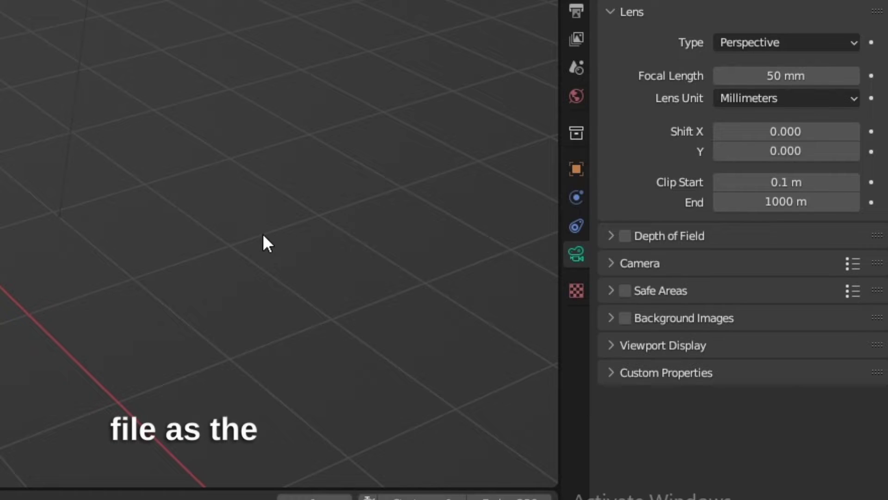
left_click(625, 317)
left_click(610, 318)
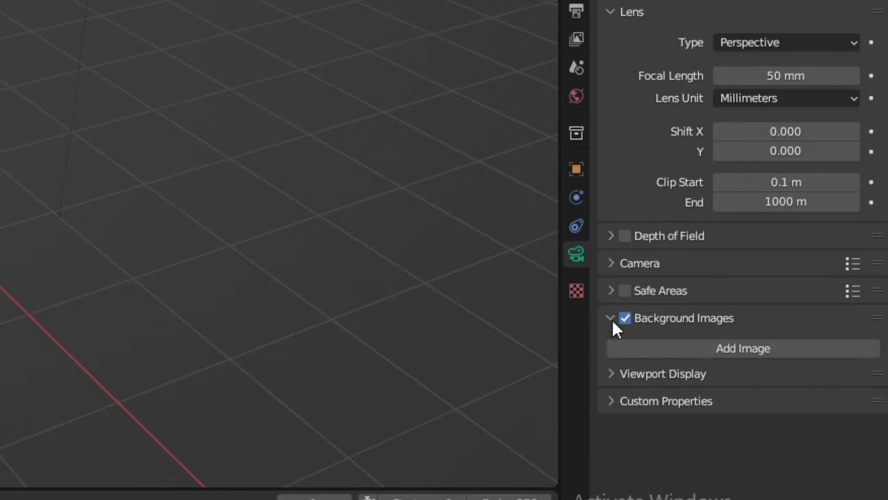
left_click(703, 349)
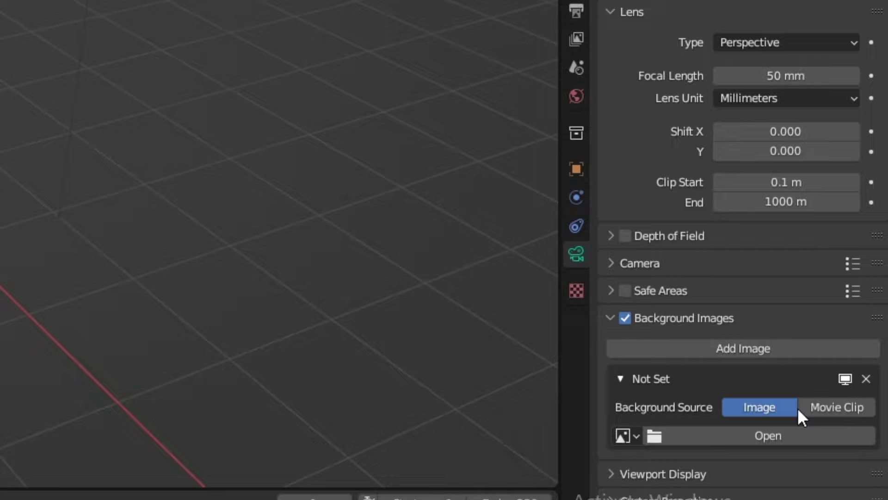
Look through the camera and set the output resolution to portrait 1080×1920
left_click(760, 109)
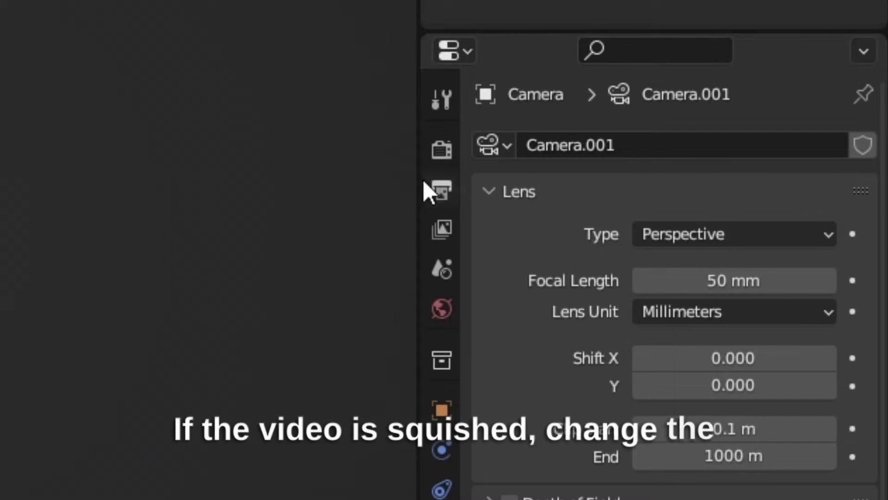
left_click(429, 159)
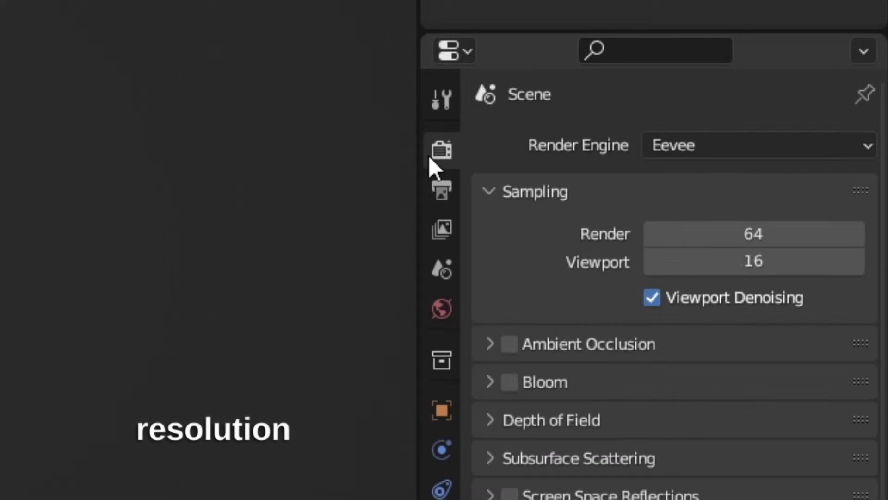
left_click(440, 197)
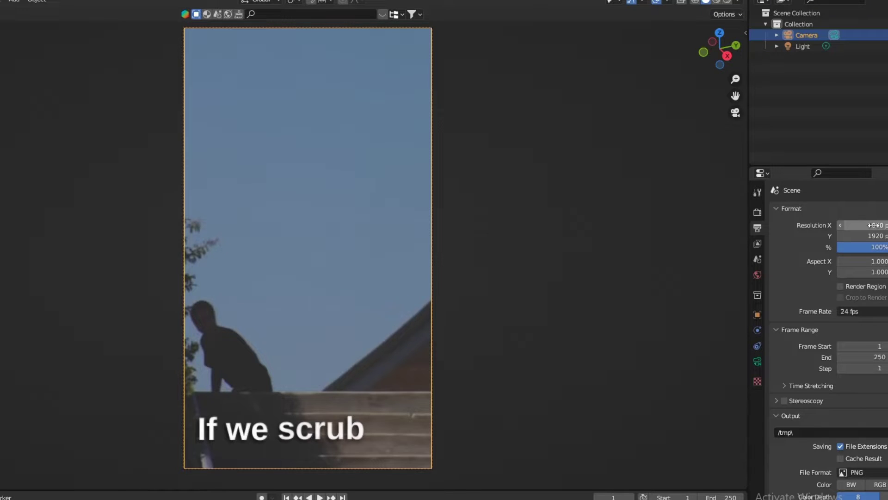
scroll(595, 273, "down", 1)
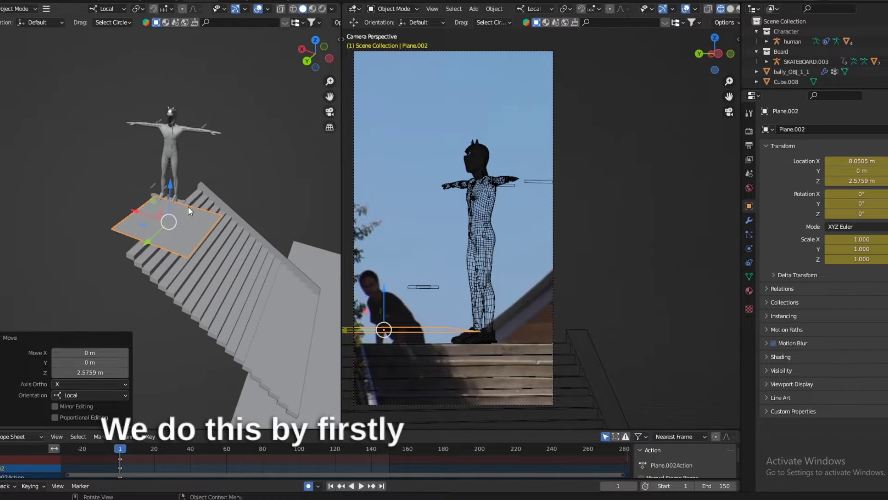
Slide the ground plane along X and Z to line it up with the footage
middle_click_drag(187, 214, 174, 221)
key("g")
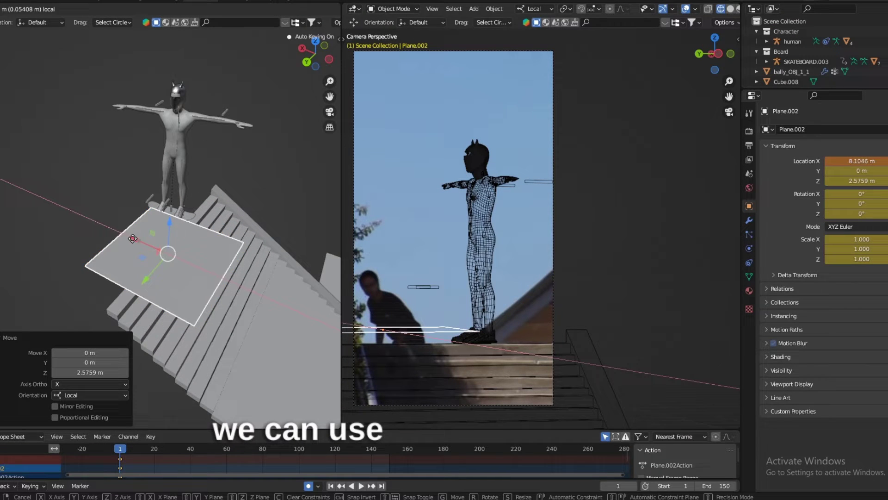
key("x")
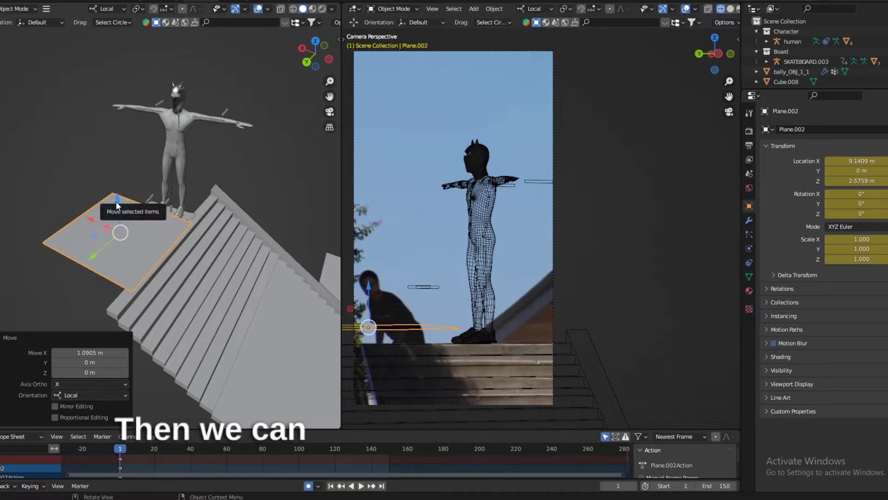
key("g")
key("z")
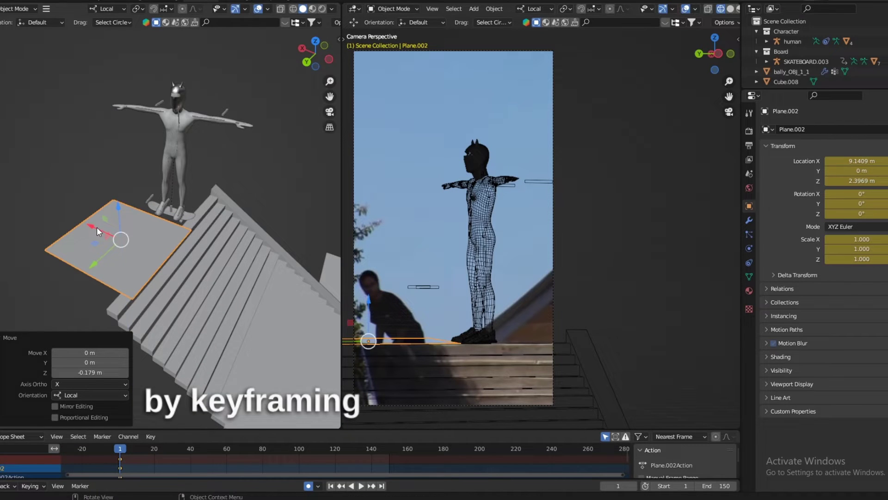
left_click(116, 209)
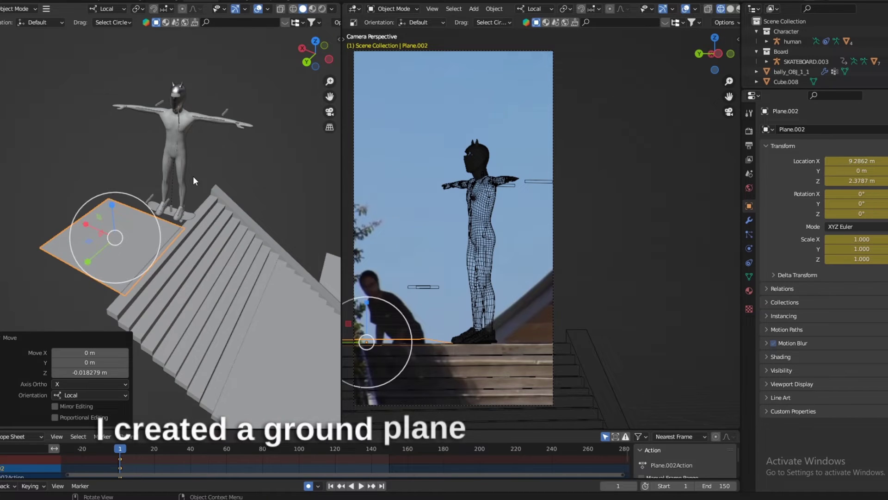
Delete the ground plane and tilt the camera's X rotation from 90.8° to 94.4°
middle_click_drag(193, 180, 173, 196)
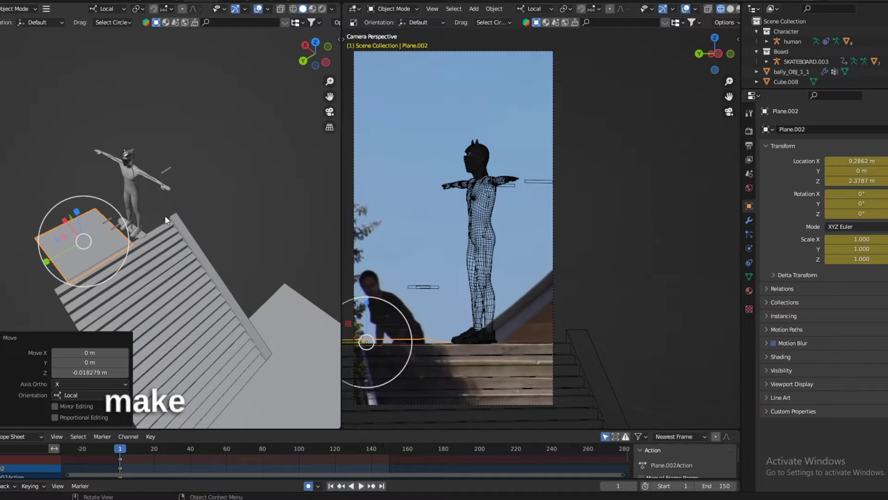
key("Delete")
left_click(163, 232)
middle_click_drag(164, 232, 185, 231)
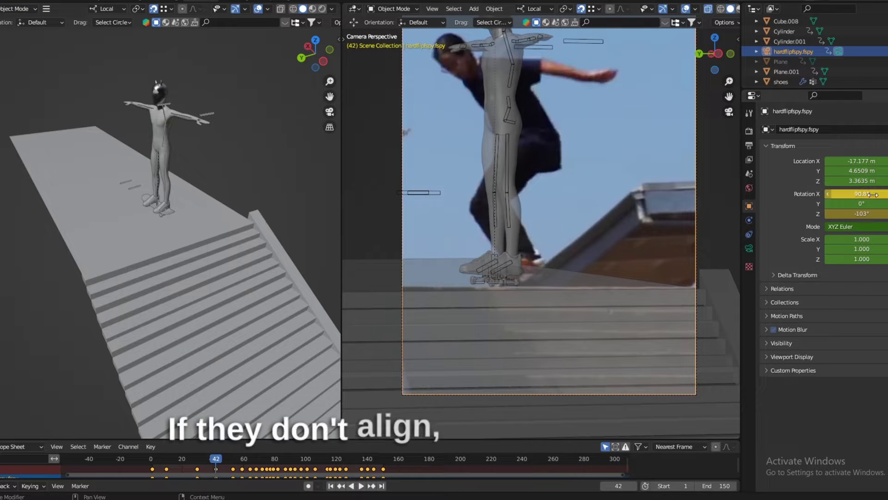
left_click_drag(873, 194, 887, 194)
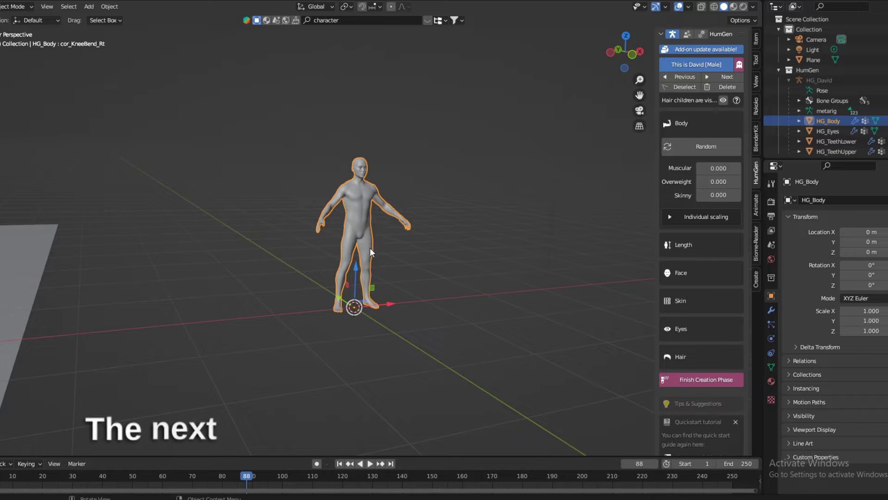
Face the character's Rigify rig, test-pull the left hand IK control, then undo the move
scroll(370, 248, "up", 5)
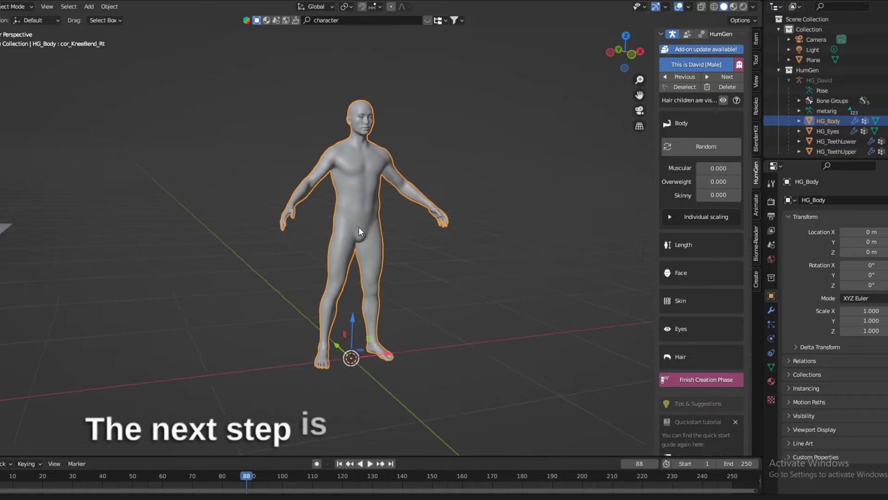
left_click(757, 59)
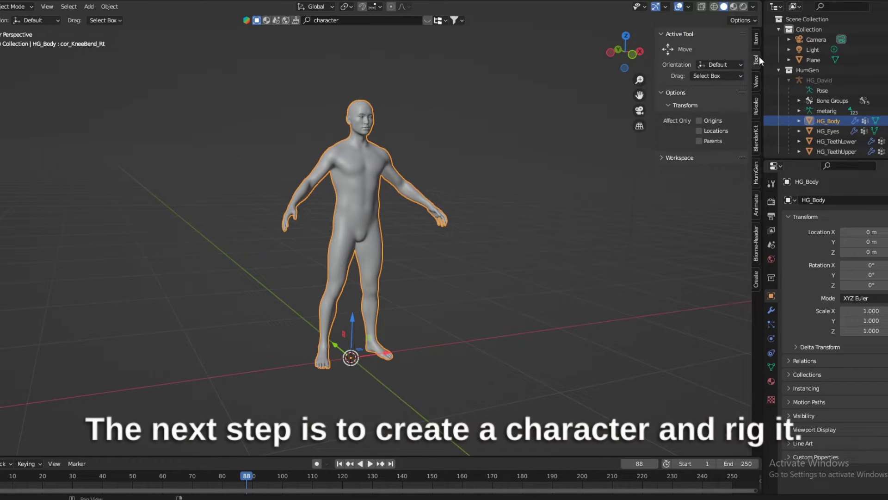
middle_click_drag(370, 204, 371, 223)
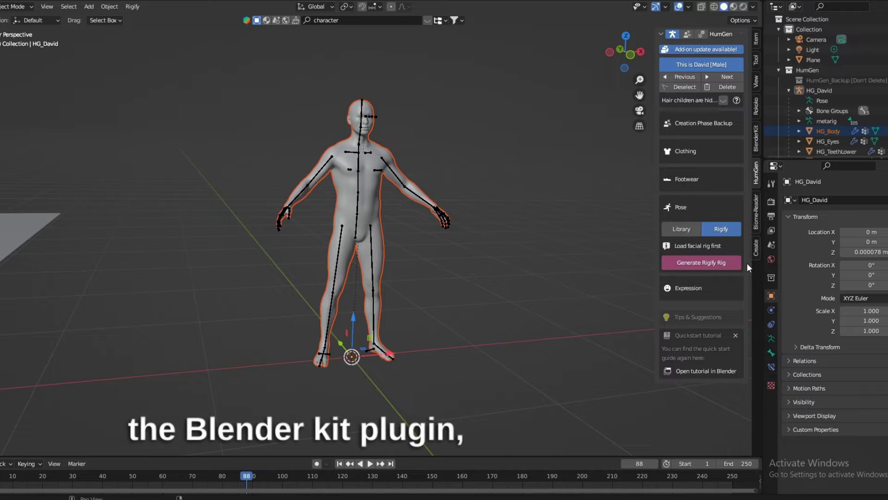
middle_click_drag(367, 184, 419, 120)
key("alt+a")
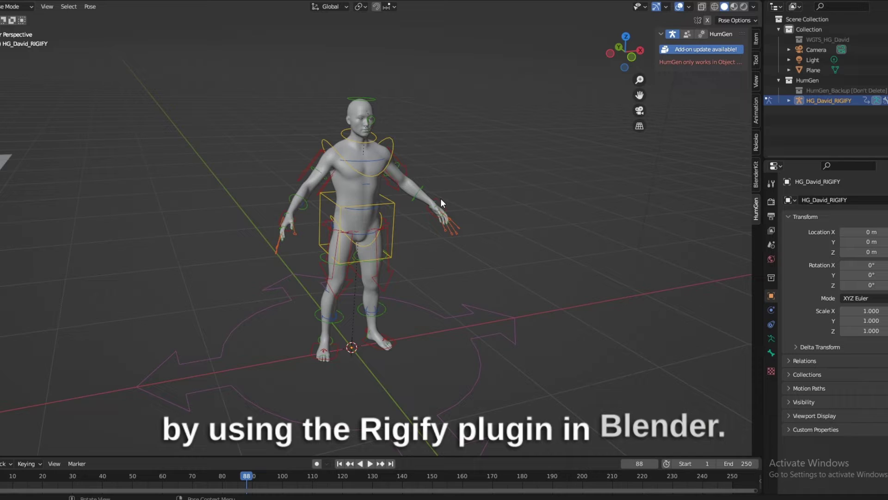
left_click_drag(442, 201, 480, 163)
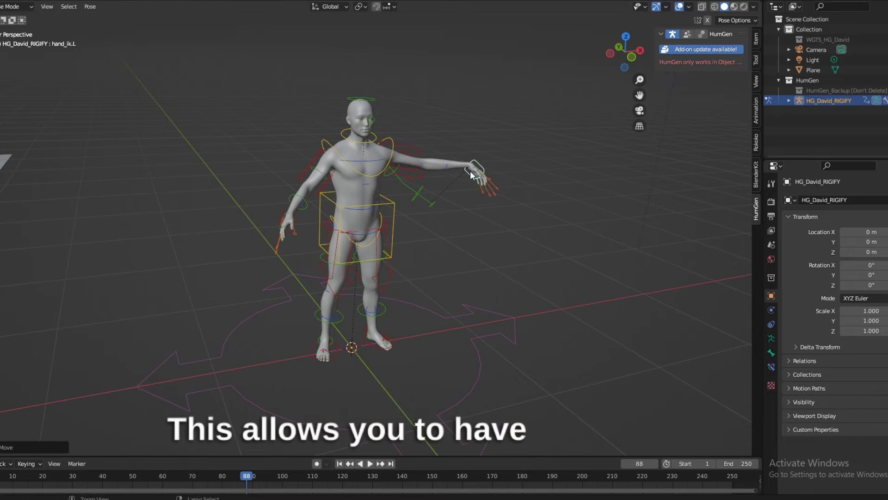
key("ctrl+z")
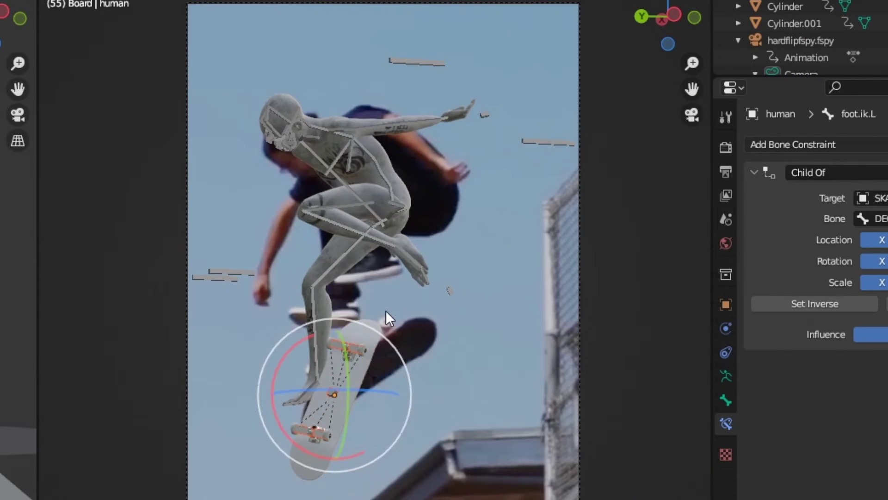
Rotate the board on Y to line it up with the clip
key("y")
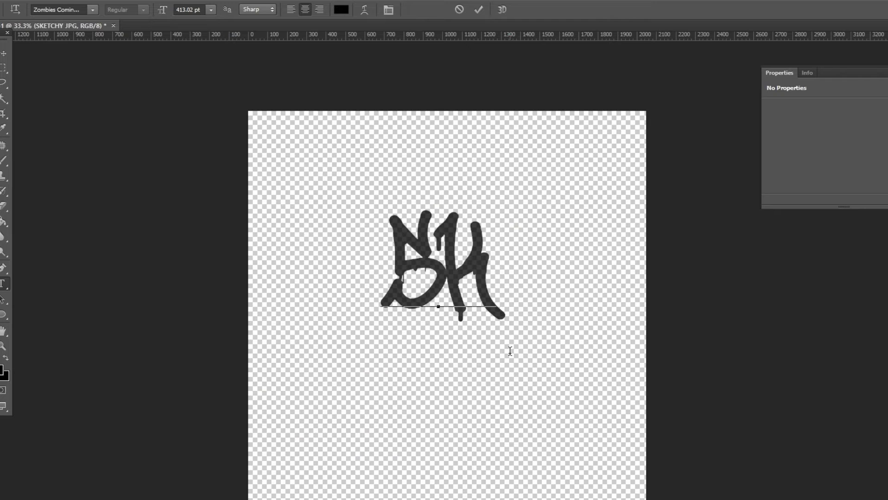
Type the text 'ETCHY JPG' to complete the SKETCHY entry
type("ETCHY ")
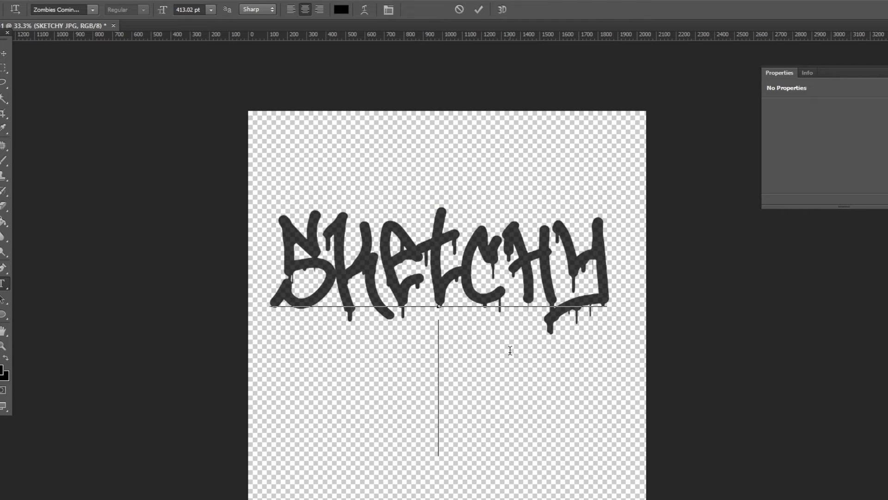
type("JPG")
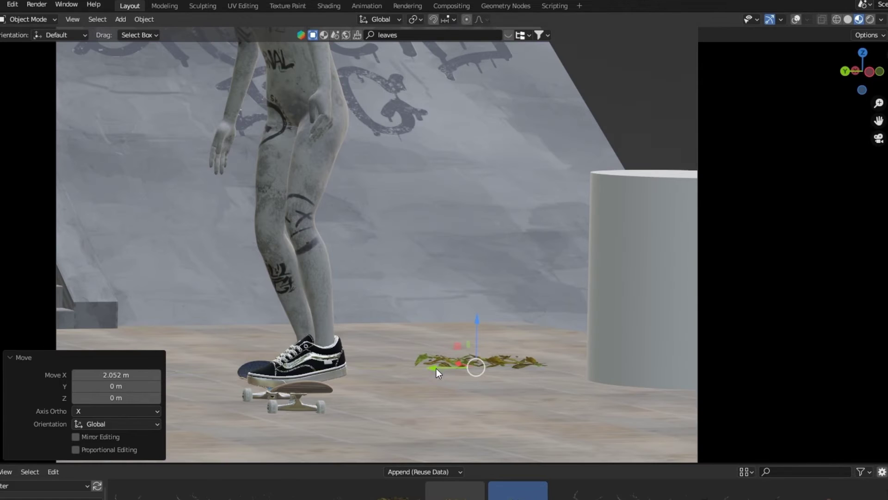
Move the leaf clump along Y and place the green trash can, sliding it along X
key("g")
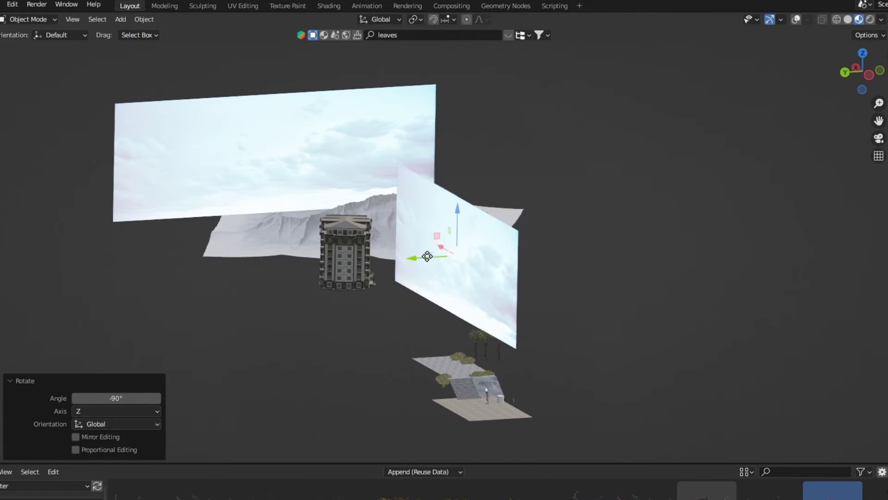
key("y")
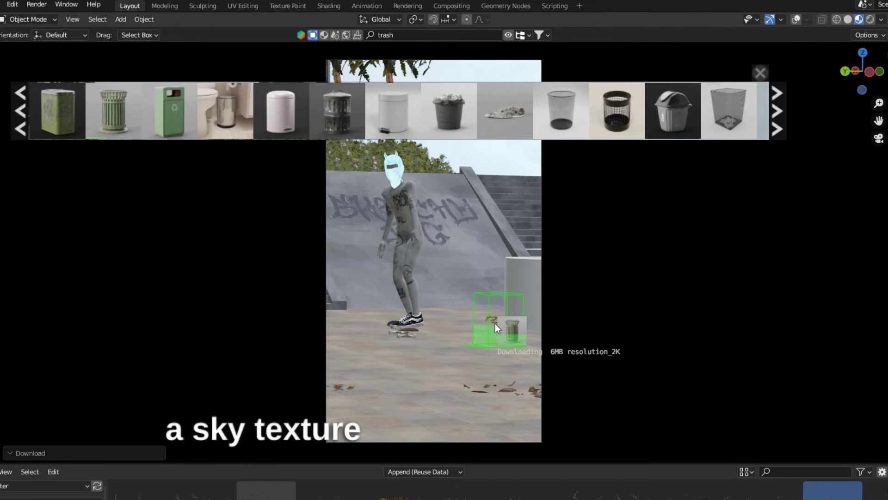
left_click_drag(494, 324, 486, 324)
key("g")
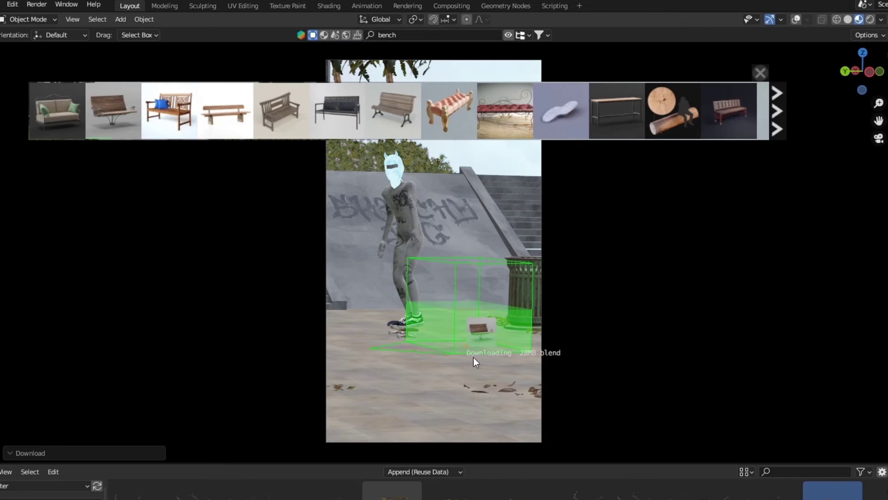
Drop the wooden bench into the scene and move it along X into place
left_click_drag(473, 357, 472, 360)
key("g")
key("x")
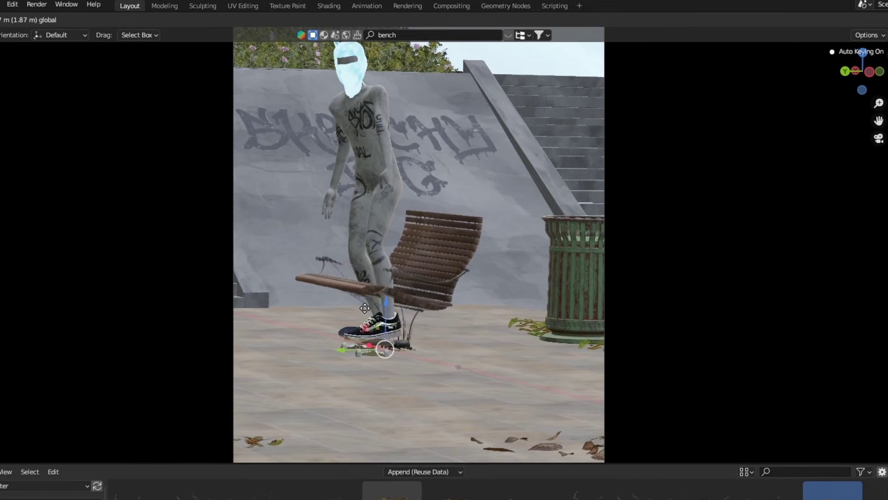
left_click(391, 328)
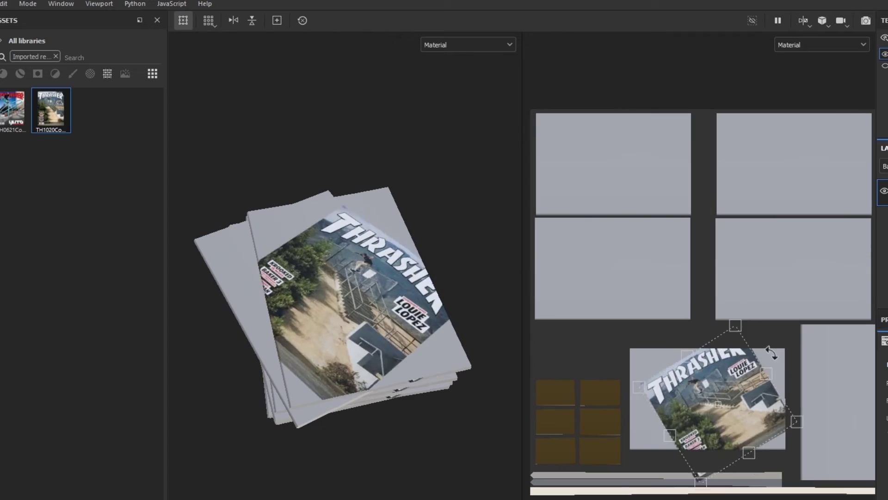
Rotate the projected Thrasher cover upright on the top magazine
left_click_drag(770, 352, 786, 384)
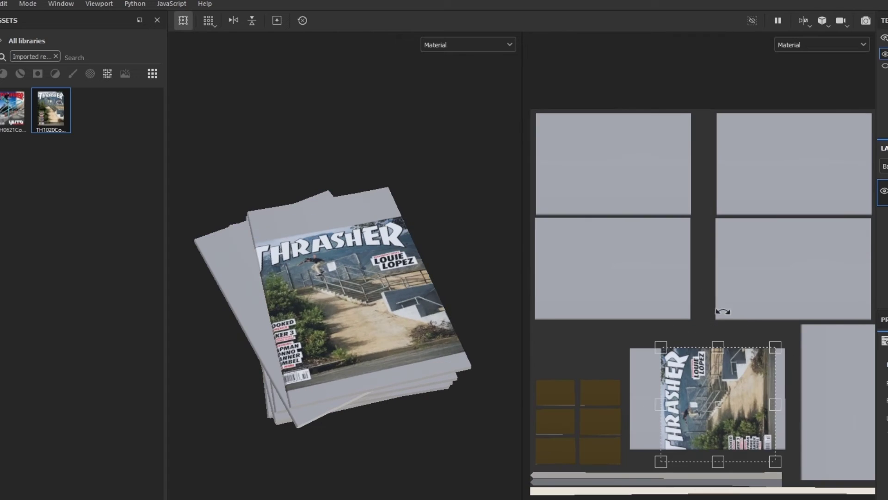
scroll(698, 356, "up", 3)
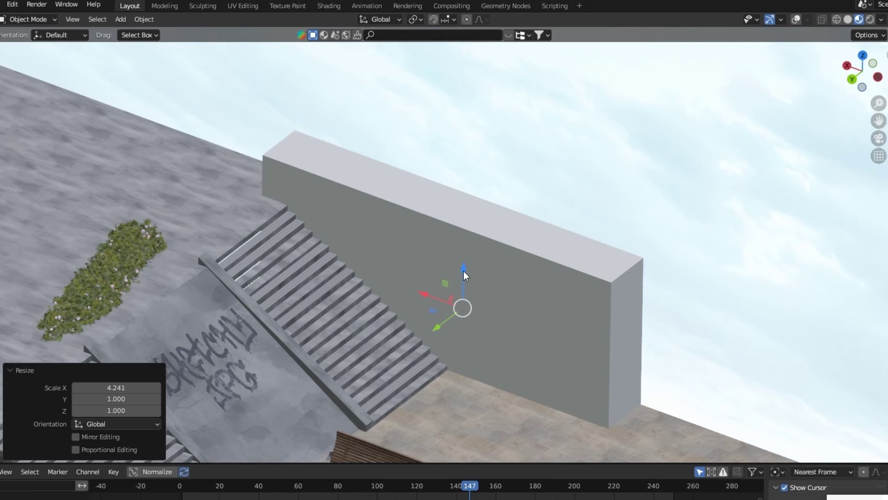
Move the wall vertically and paint white over the graffiti letter N
key("g")
key("z")
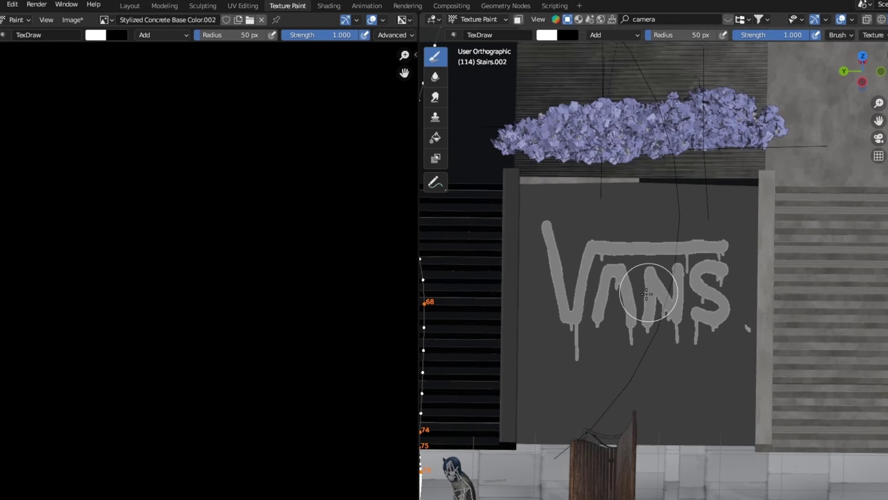
left_click_drag(650, 277, 648, 332)
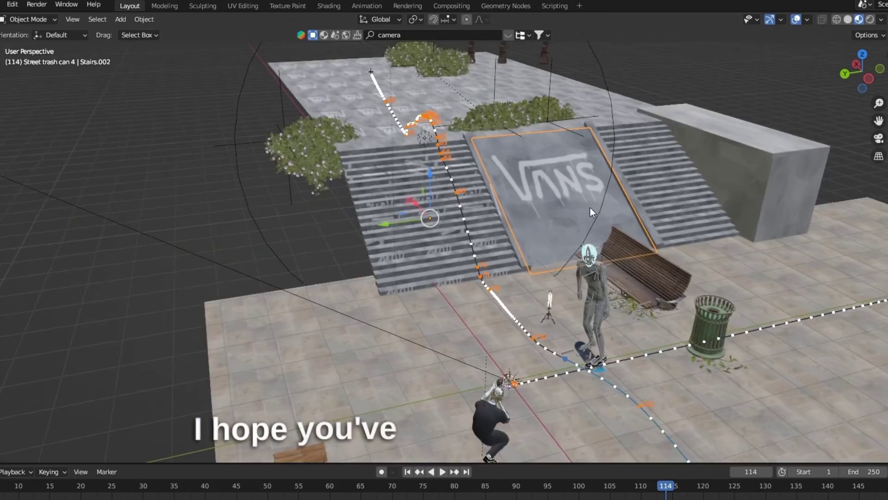
Zoom in on the stairs, paste a copy of the palm tree and move it beside the first
middle_click_drag(592, 207, 523, 254, "shift")
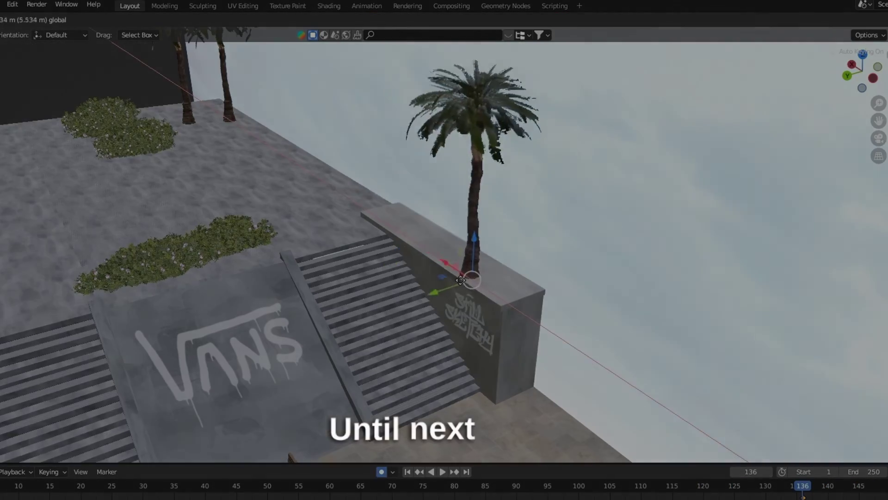
key("ctrl+v")
key("g")
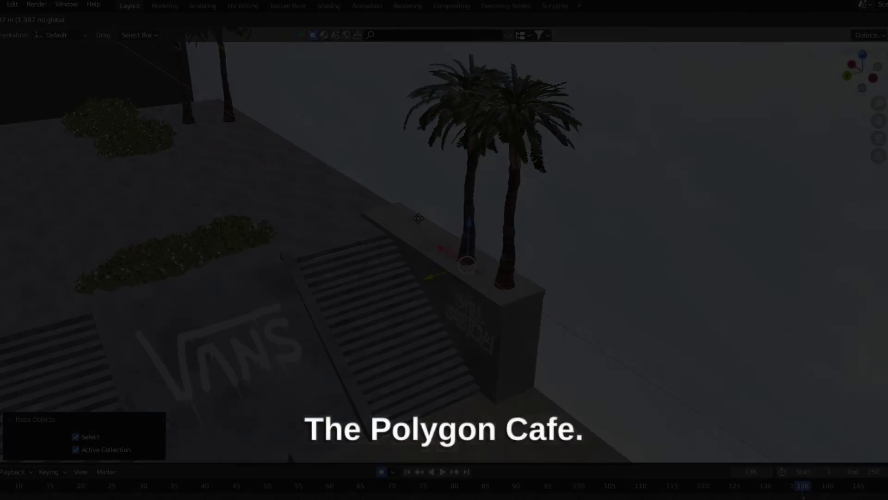